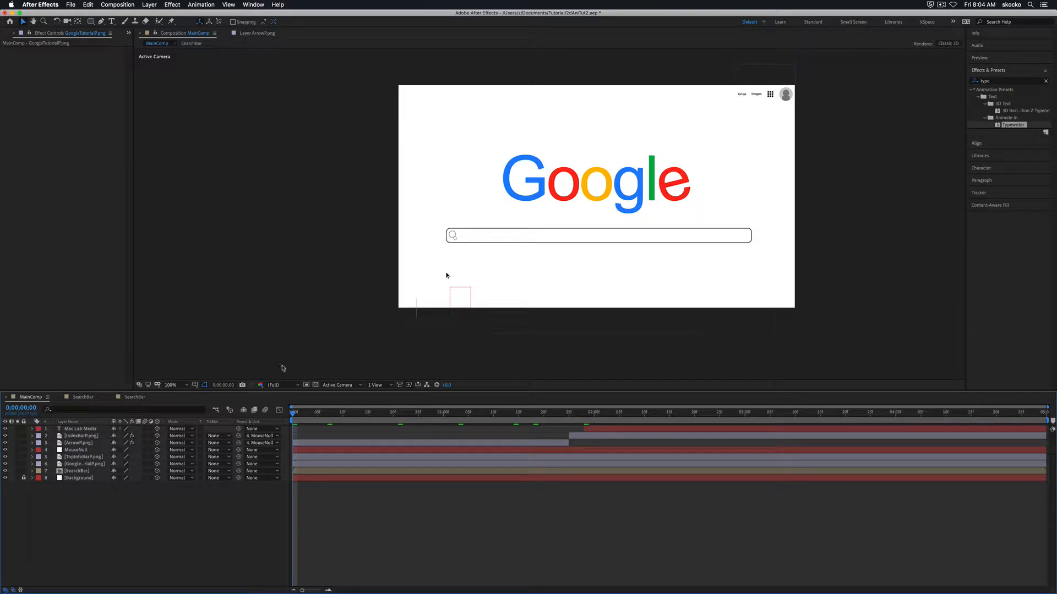
Save the project and add a two-node camera named Camera 1 with the 50mm preset to MainComp.
key("super+s")
right_click(135, 511)
mouse_move(162, 505)
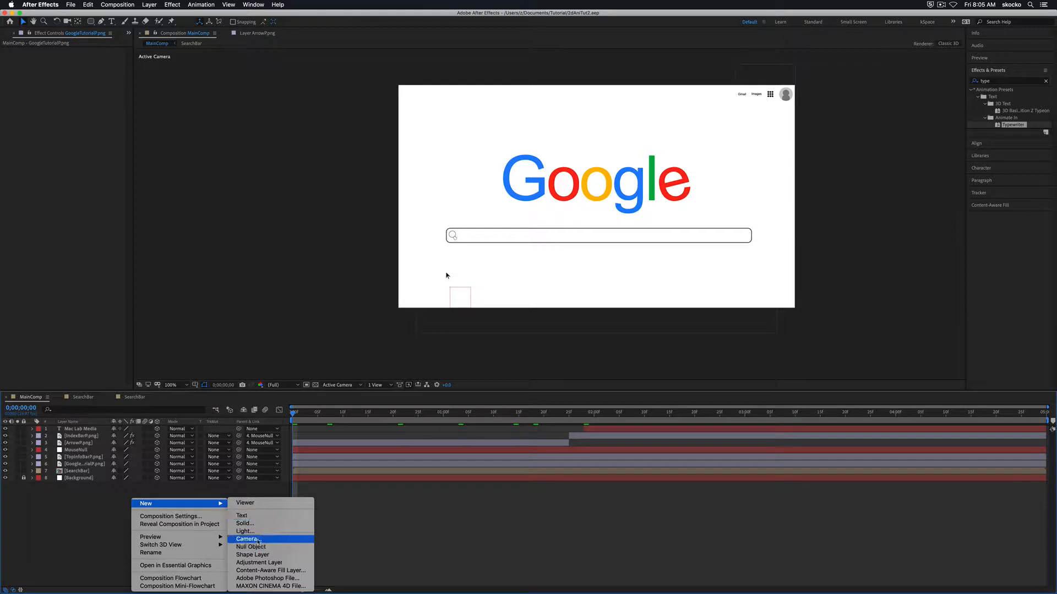
left_click(259, 539)
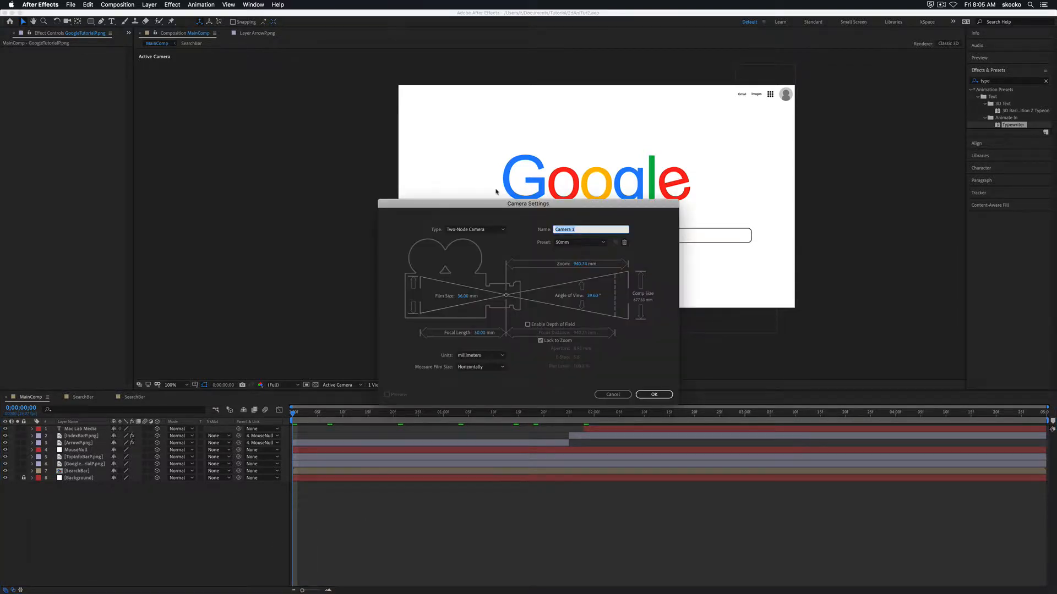
left_click(563, 242)
left_click(570, 244)
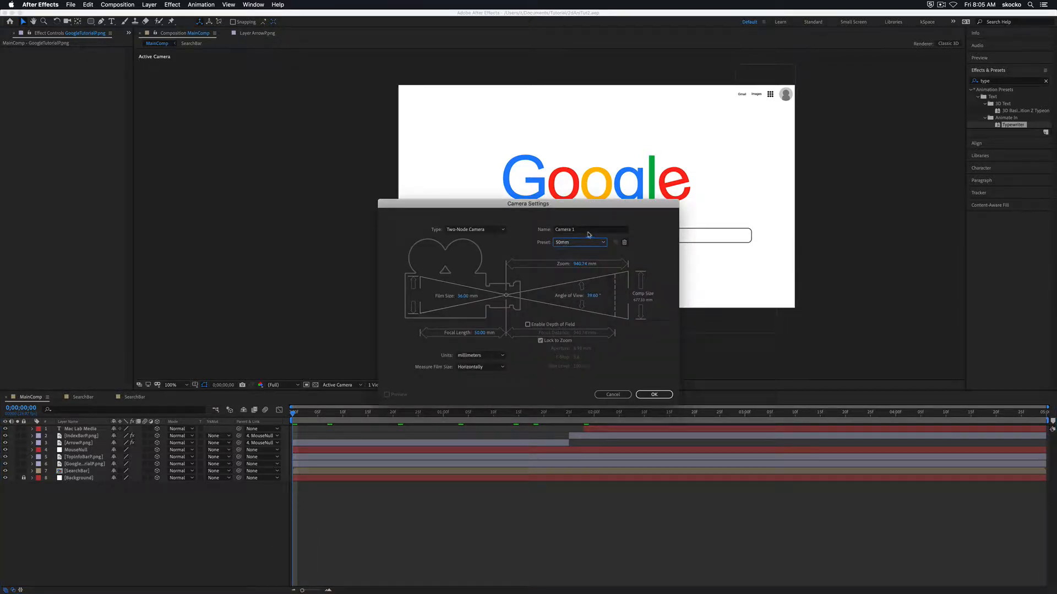
left_click_drag(589, 231, 547, 228)
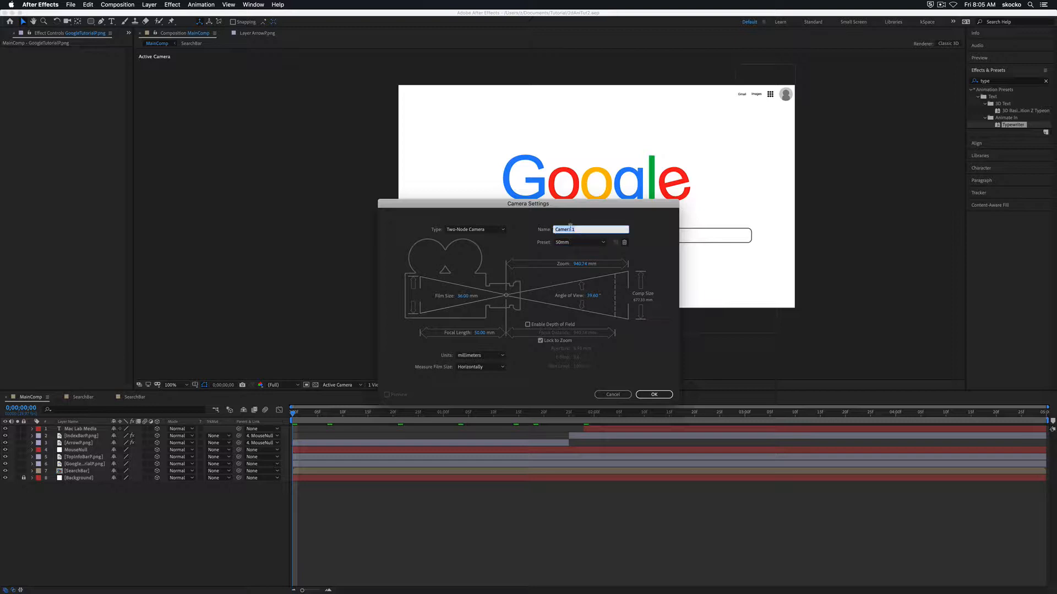
left_click(494, 248)
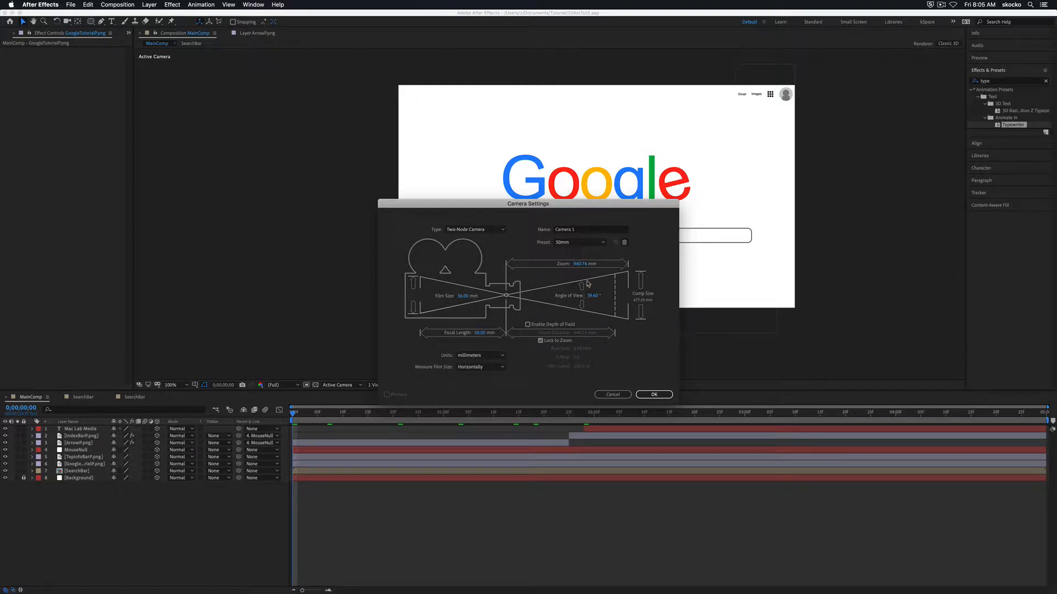
left_click(652, 396)
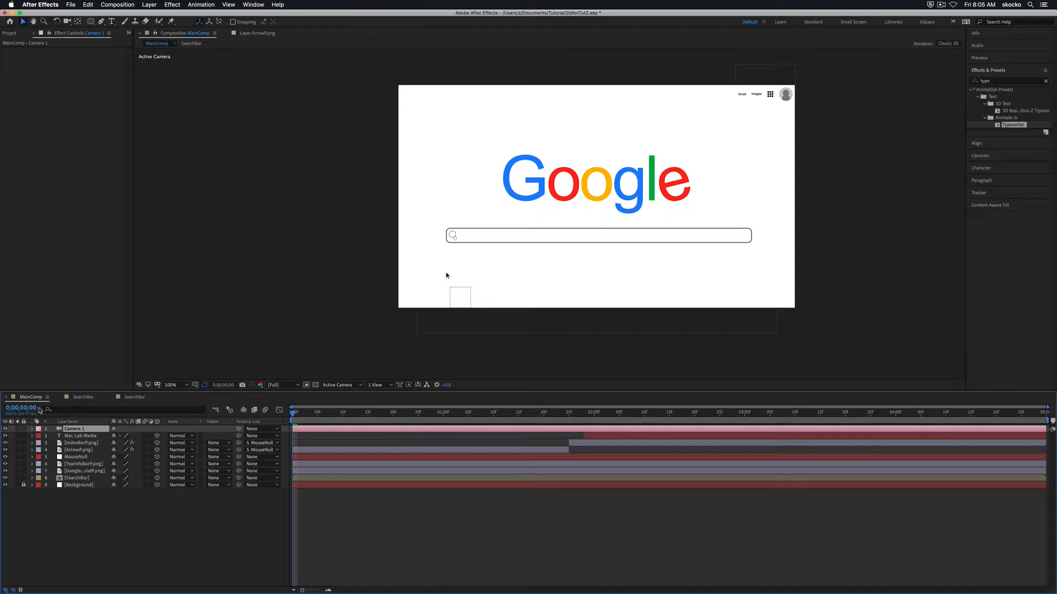
Start a Zoom keyframe in Camera 1's camera options just before the two-second mark and preview the composition.
left_click(32, 429)
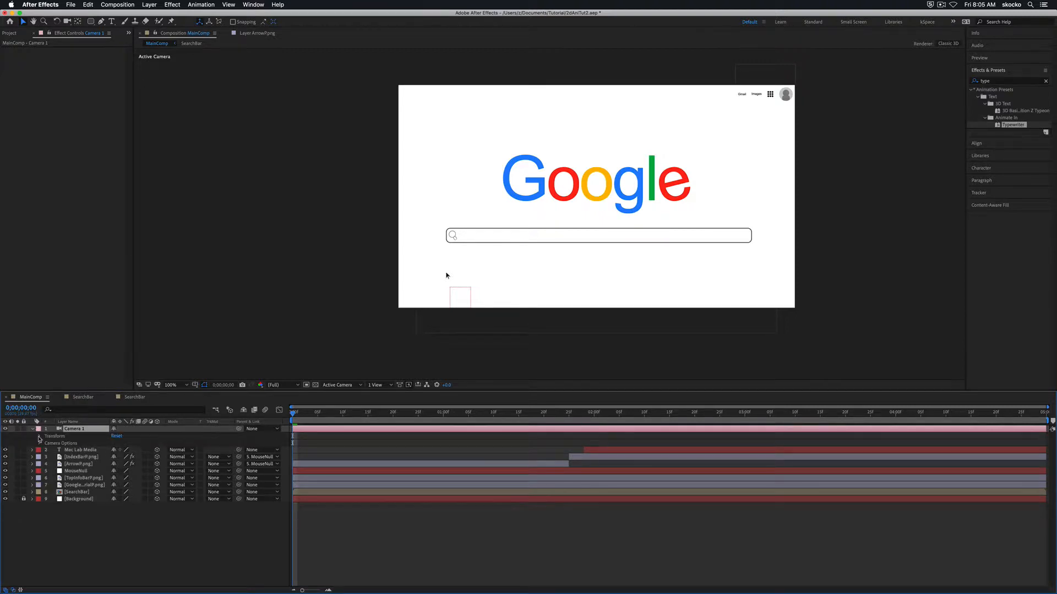
left_click(40, 444)
scroll(53, 447, "down", 1)
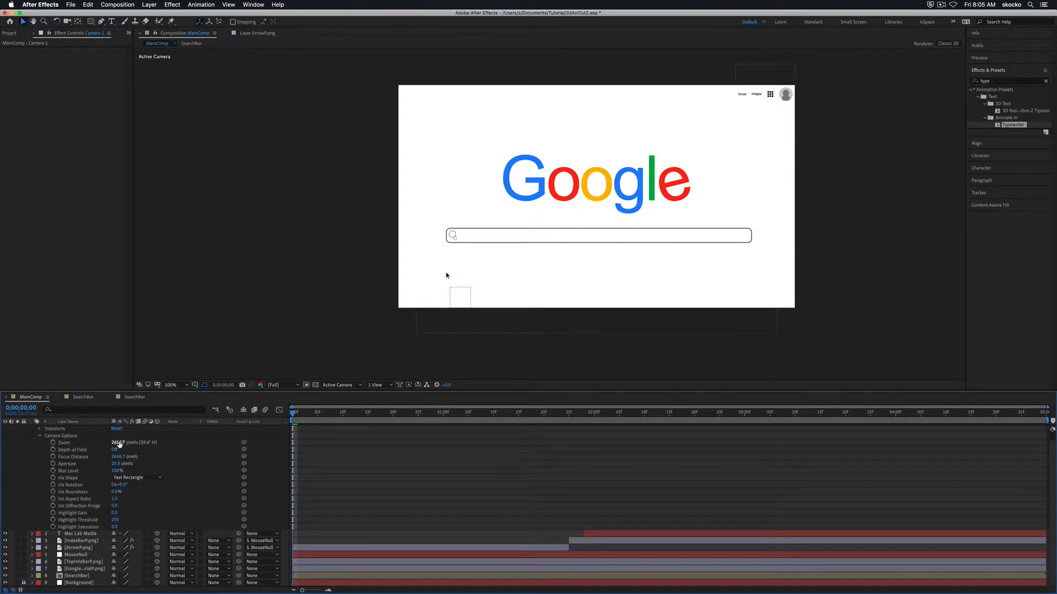
left_click_drag(462, 420, 588, 425)
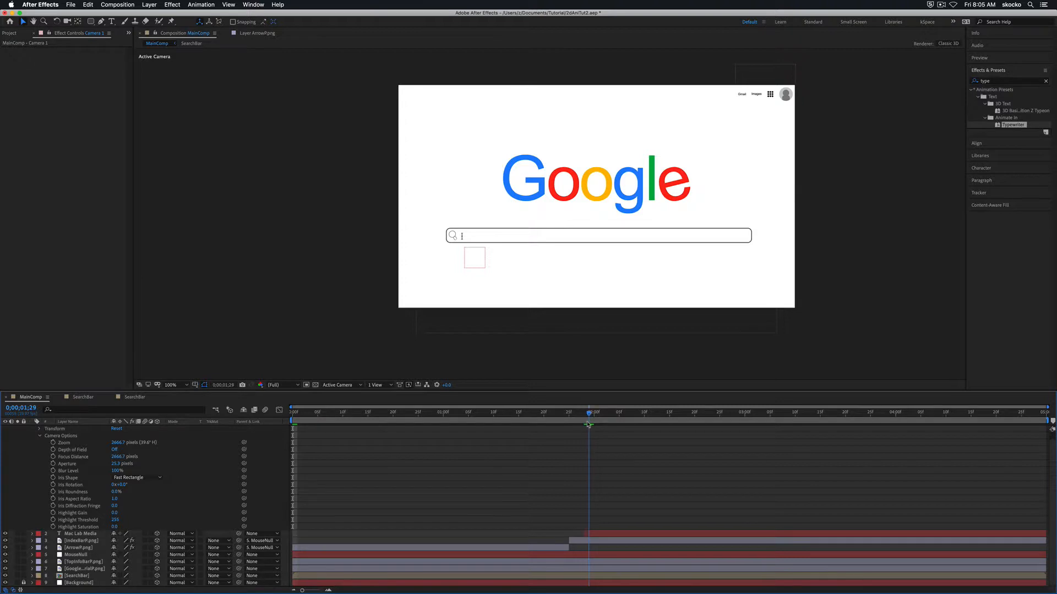
left_click(53, 443)
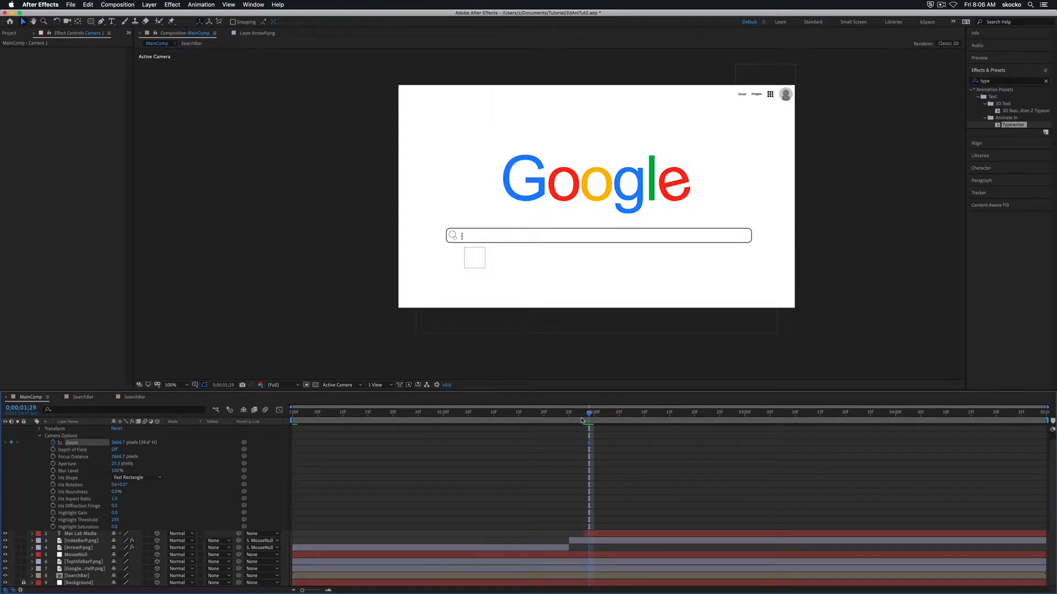
mouse_move(590, 416)
left_mouse_down()
mouse_move(639, 417)
mouse_move(492, 417)
mouse_move(591, 430)
left_mouse_up()
key("space")
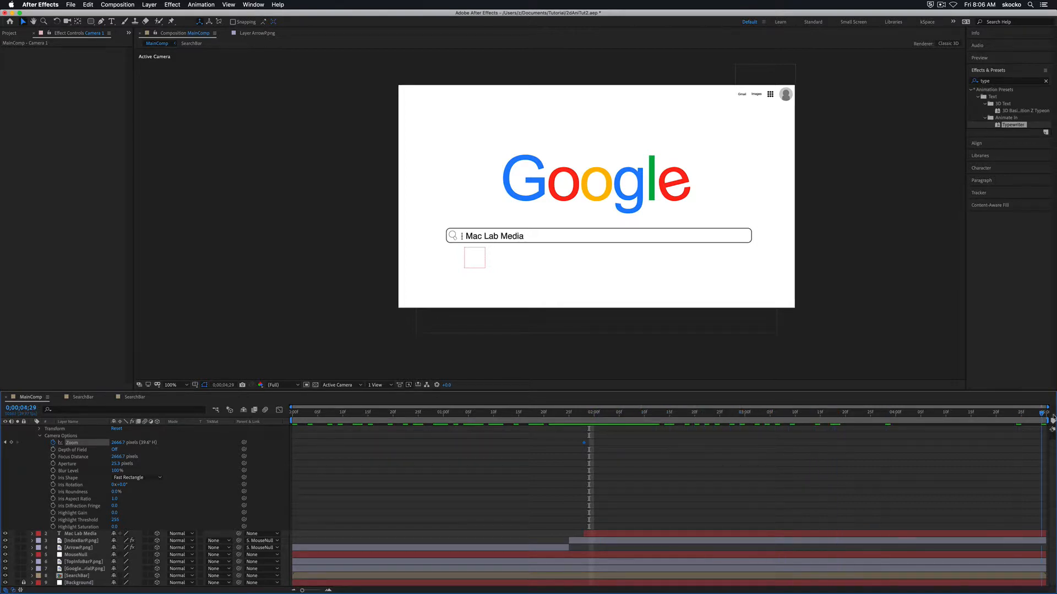
Keyframe Camera 1's Zoom at about 4709 pixels at 0;00;03;25 and preview the zoom-in.
left_click_drag(1040, 412, 871, 411)
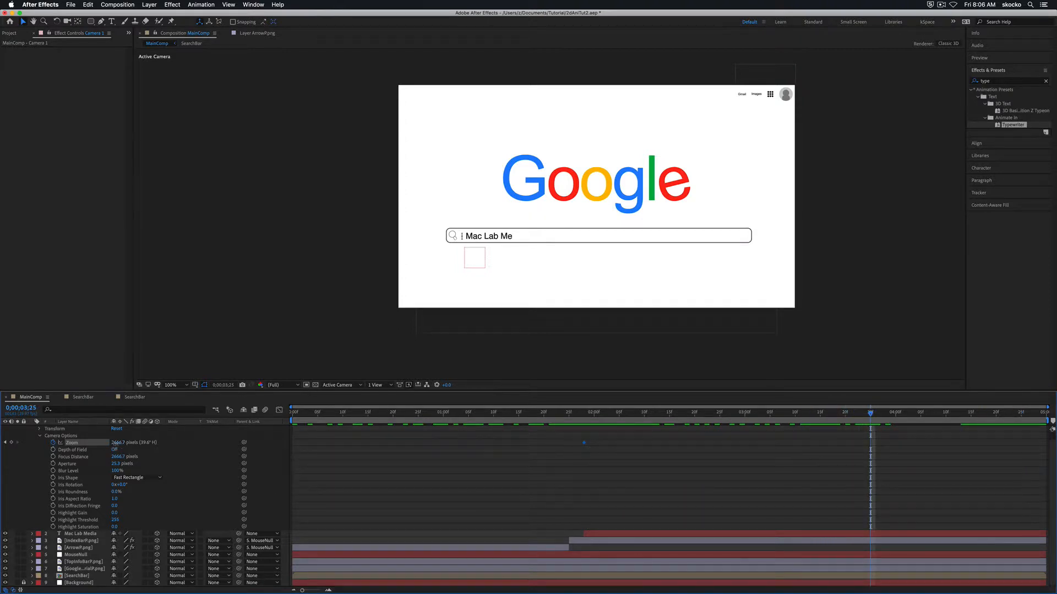
left_click_drag(115, 444, 952, 455)
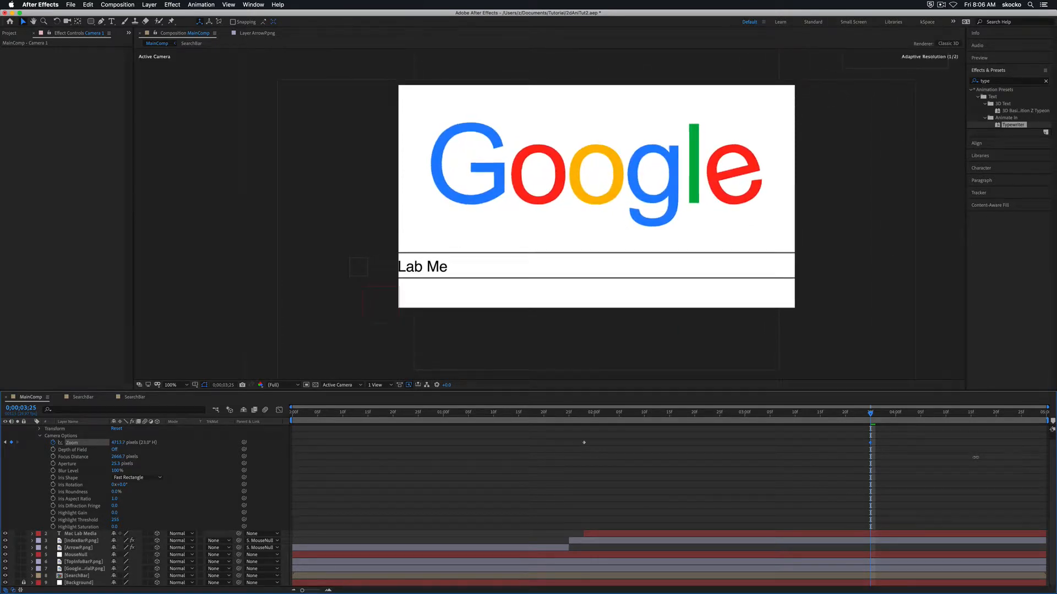
key("space")
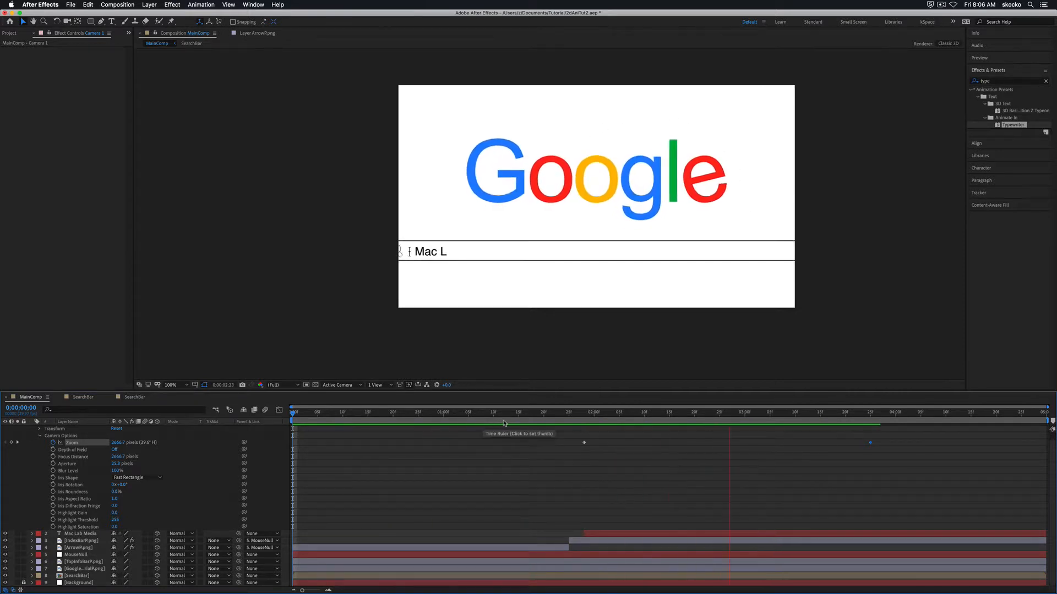
left_click(589, 412)
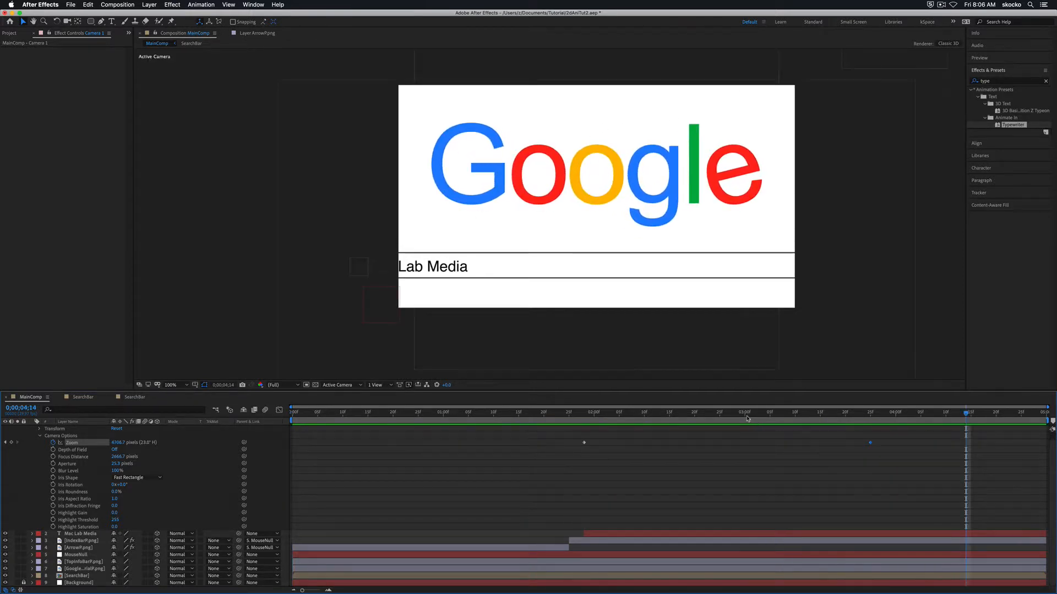
Return to the first Zoom keyframe at 0;00;01;28 and reveal Camera 1's Transform properties.
mouse_move(600, 415)
left_mouse_down()
mouse_move(861, 434)
mouse_move(584, 420)
left_mouse_up()
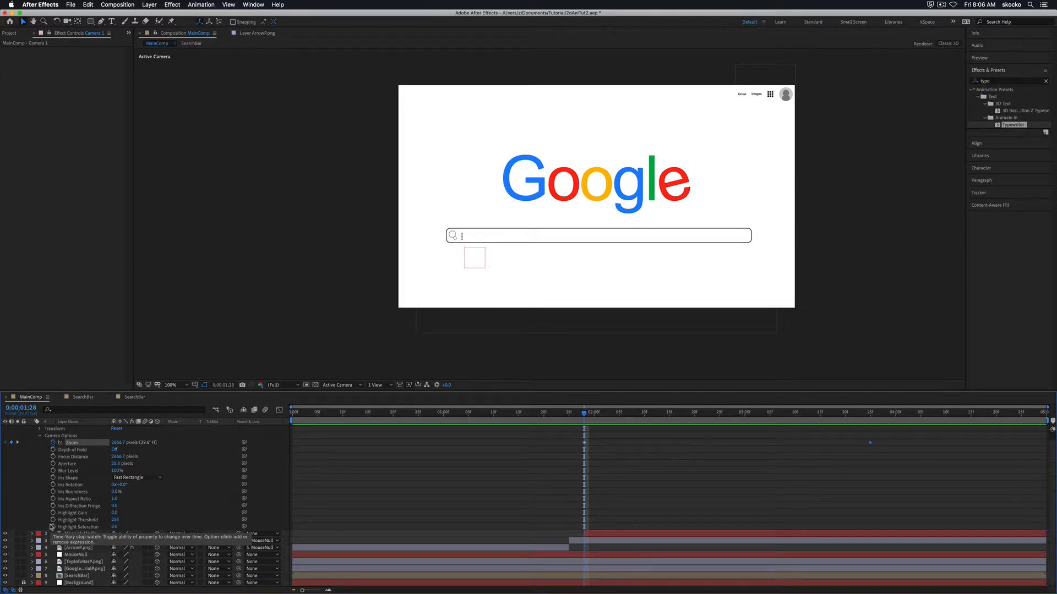
left_click(41, 430)
scroll(69, 447, "up", 1)
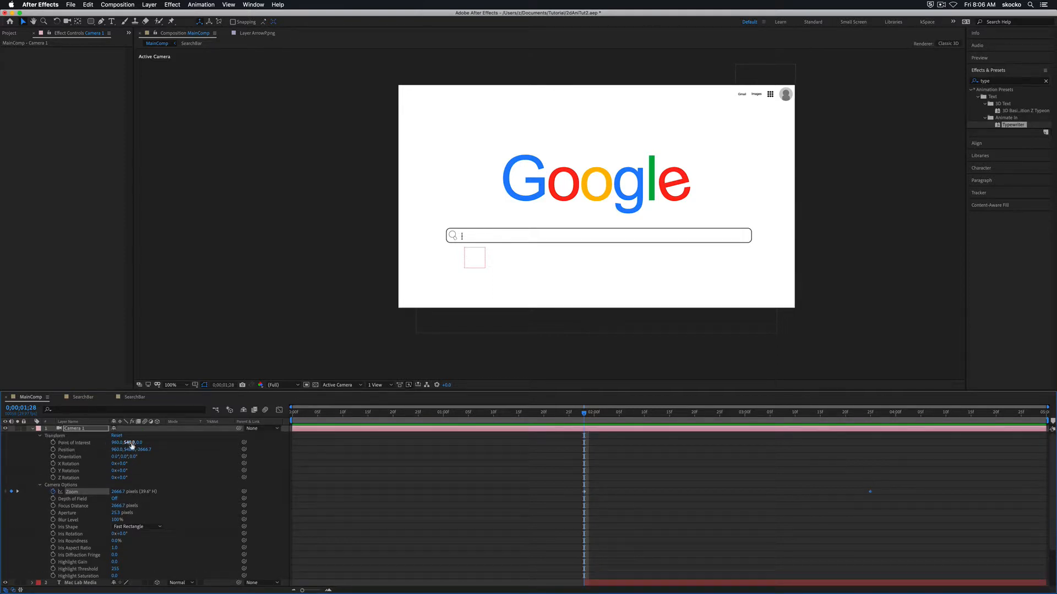
left_click_drag(131, 444, 679, 454)
key("space")
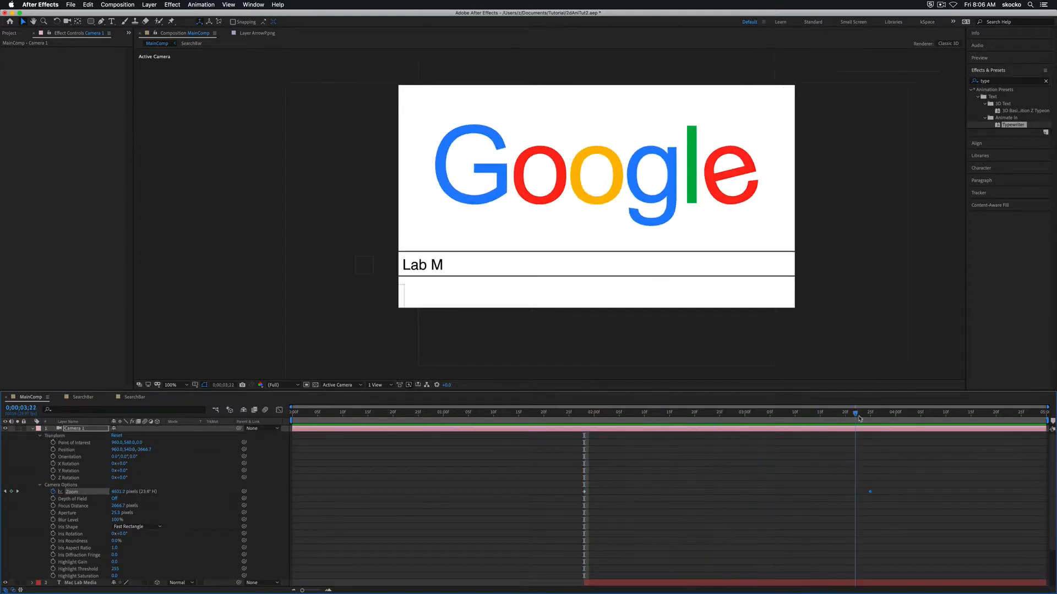
key("space")
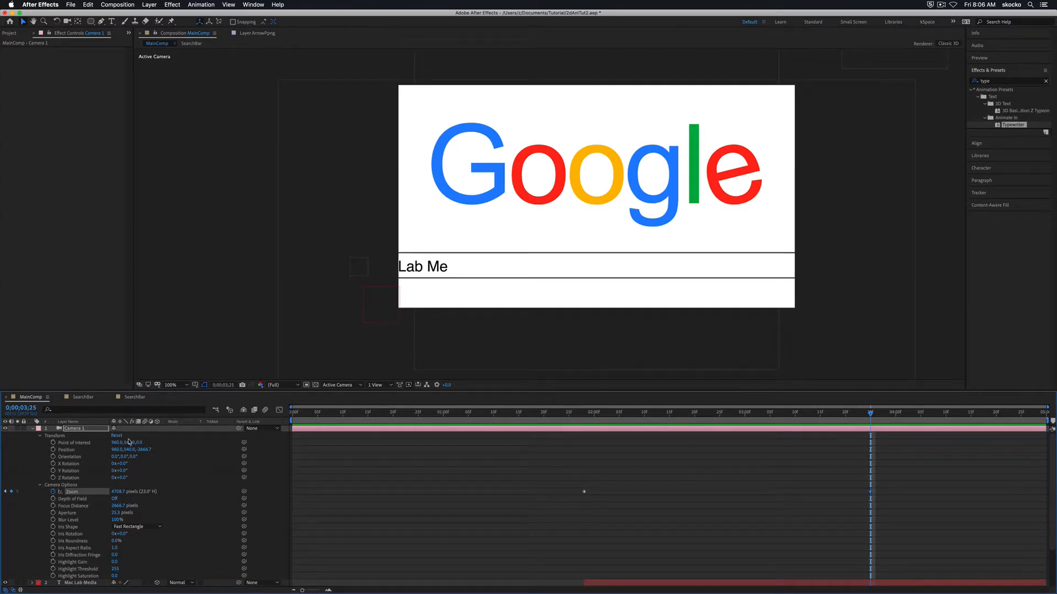
left_click_drag(129, 442, 180, 444)
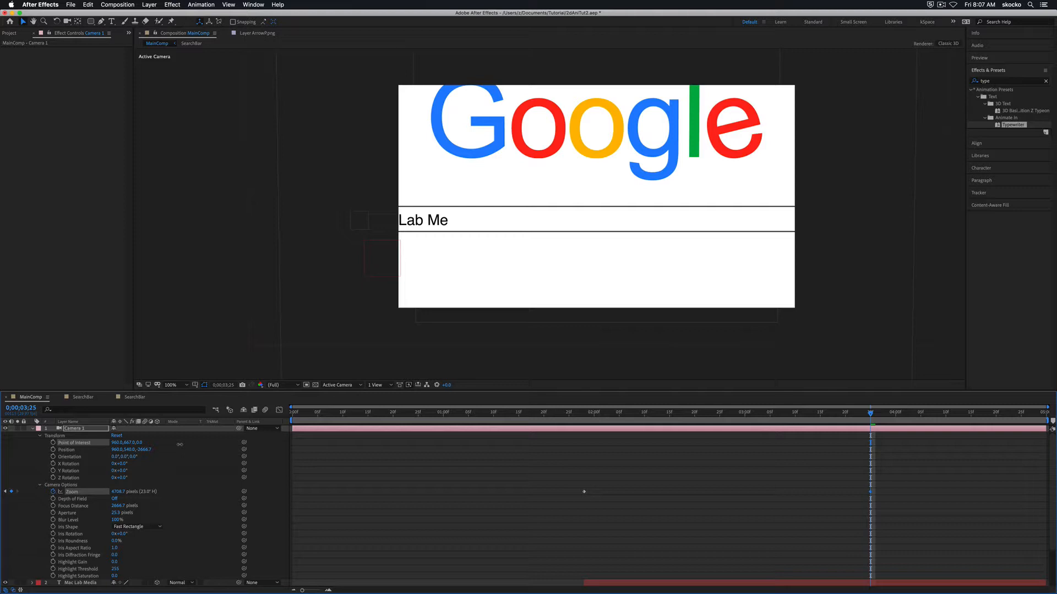
key("super+z")
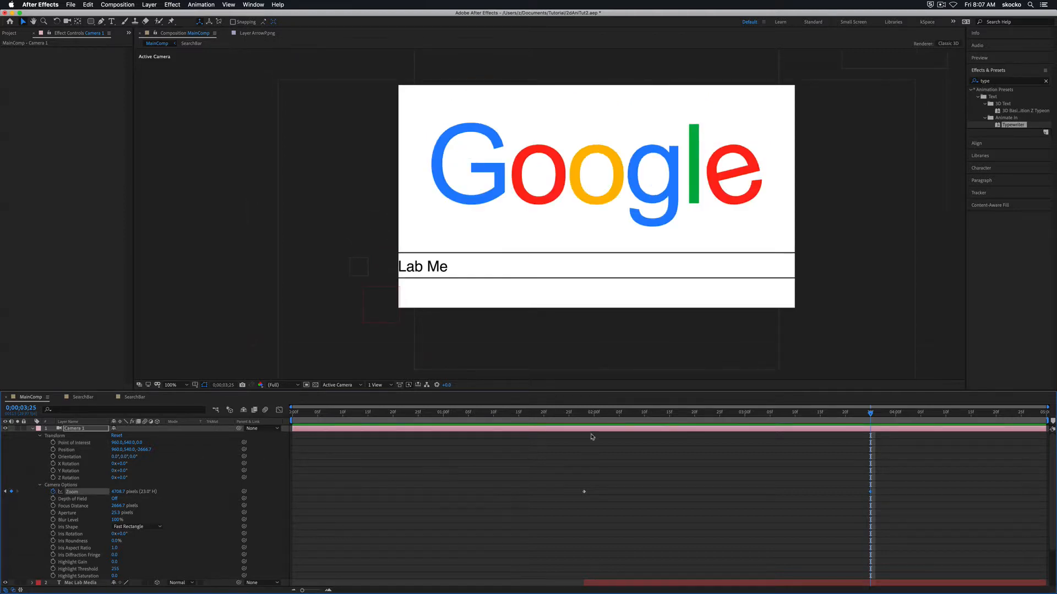
Keyframe Camera 1's Point of Interest at 0;00;01;28, and at 0;00;03;25 shift it to about 459, 668 to frame the search bar.
left_click(581, 412)
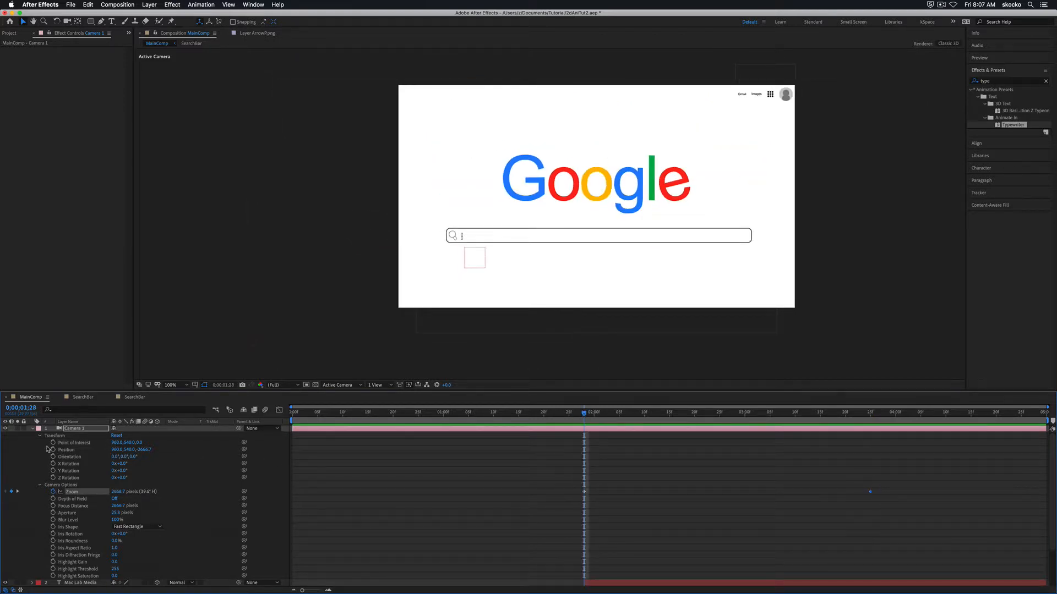
left_click(53, 443)
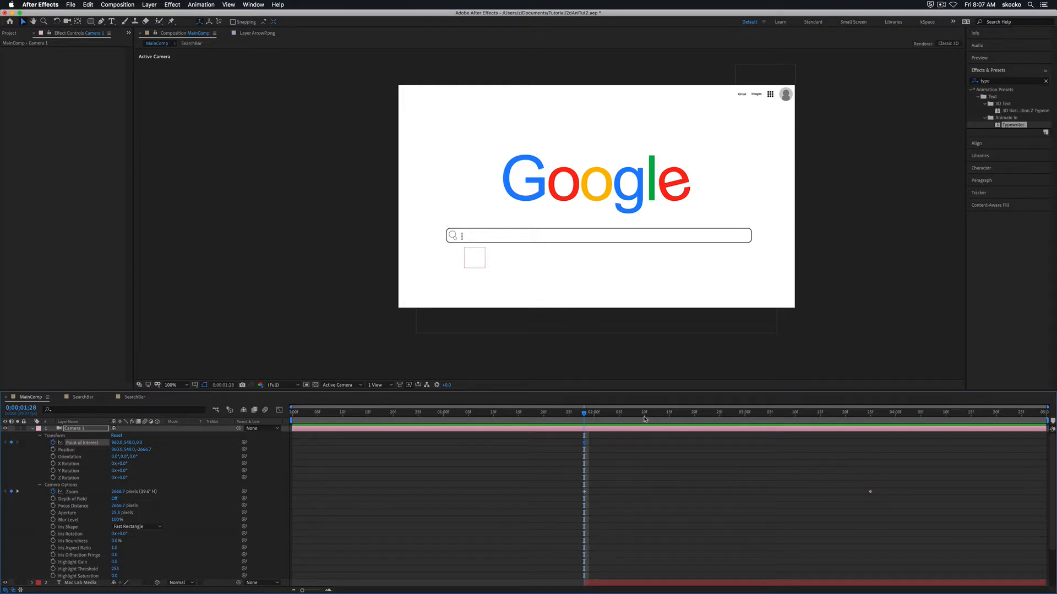
left_click_drag(643, 417, 870, 433)
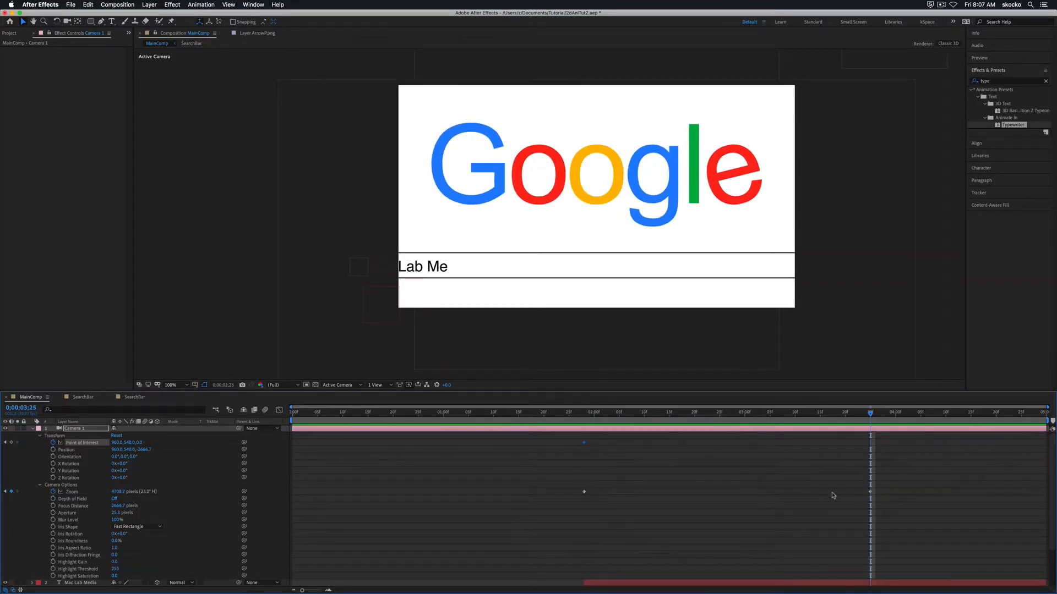
left_click_drag(128, 443, 3, 442)
left_click_drag(115, 443, 14, 441)
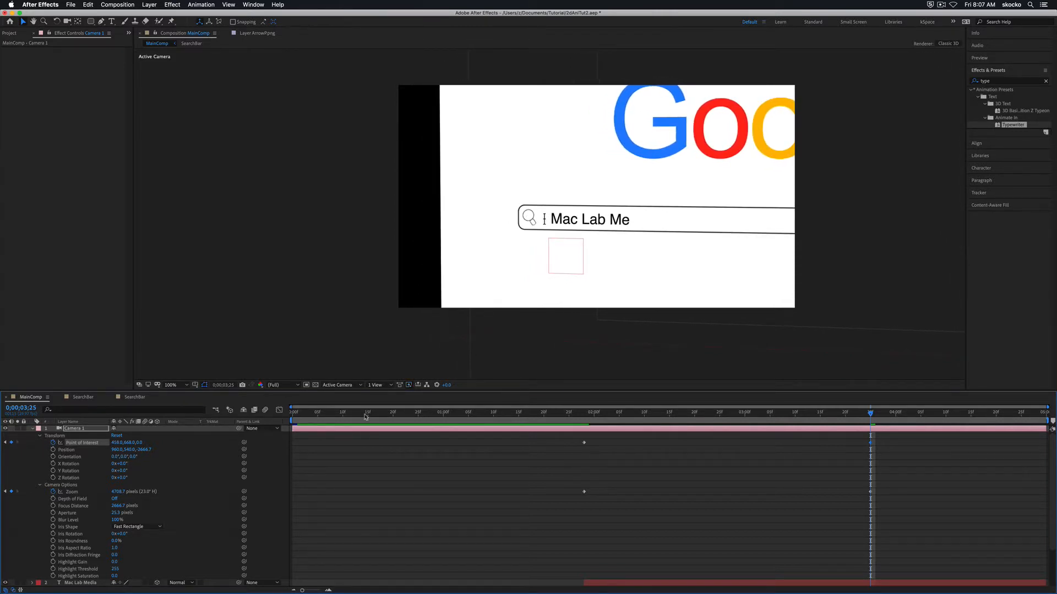
Return to 0;00;01;28, collapse Camera 1's properties and unlock the Background layer.
left_click_drag(312, 414, 584, 436)
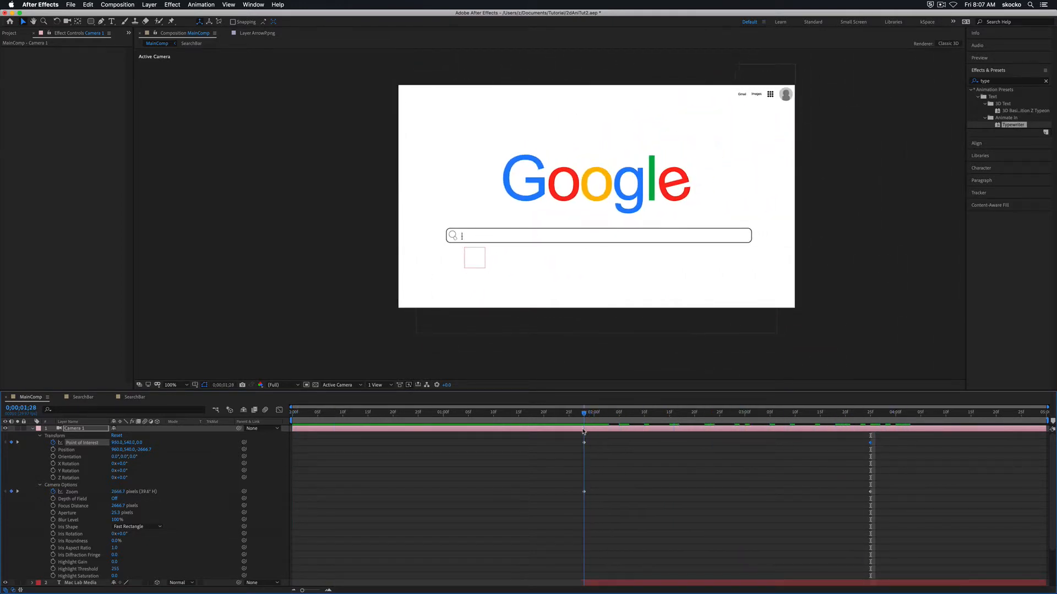
scroll(237, 479, "down", 3)
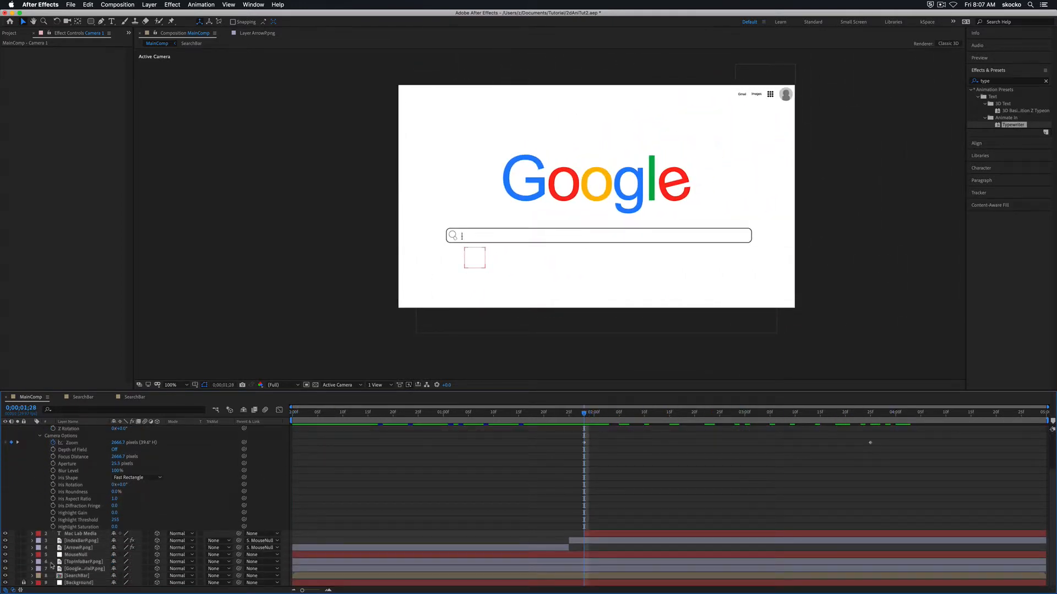
scroll(42, 440, "up", 3)
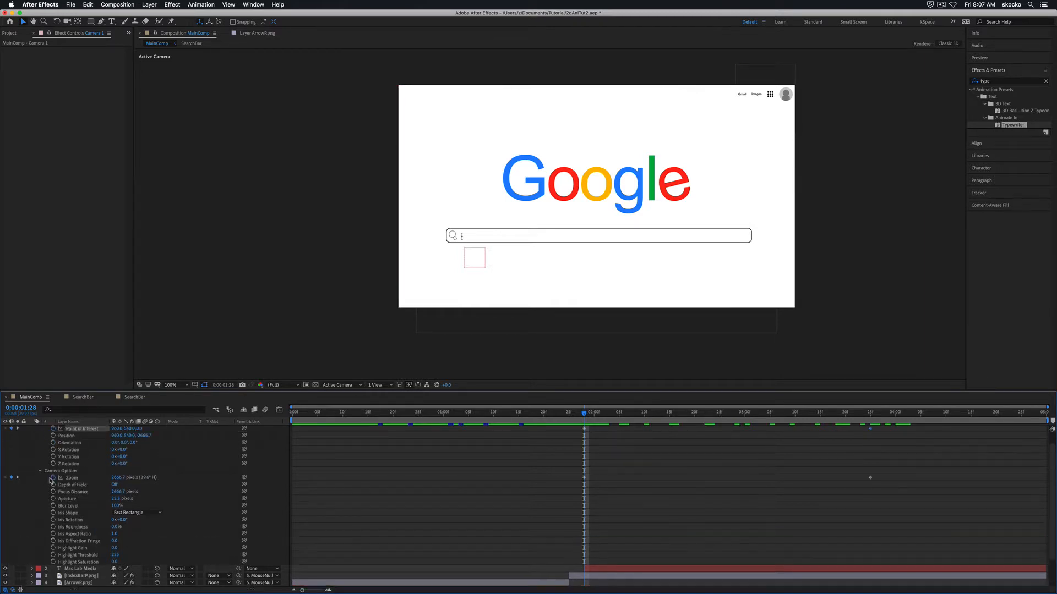
left_click(32, 429)
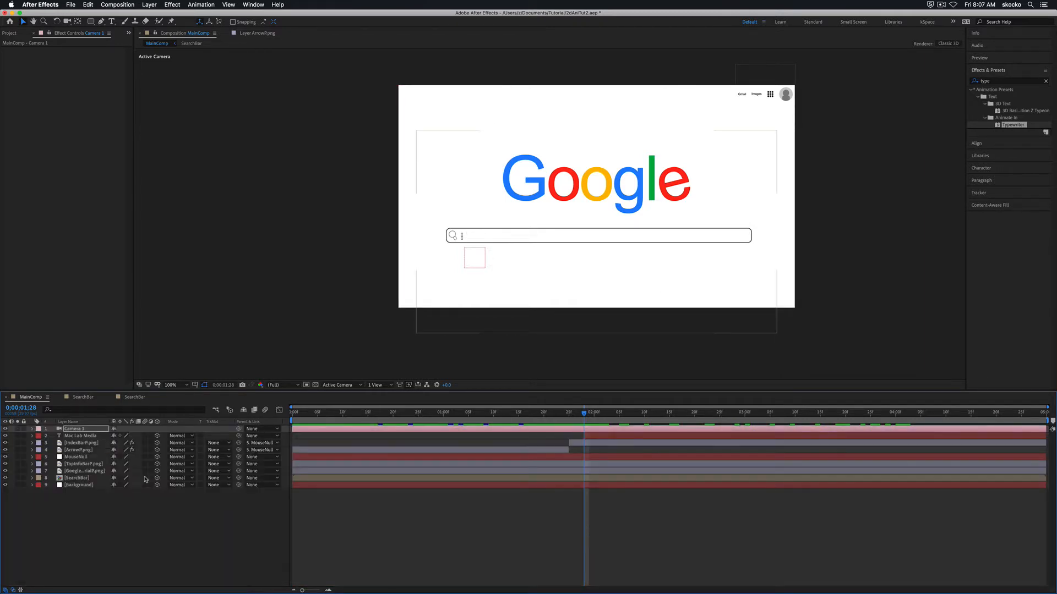
Scale the Background layer to 125% and preview the camera move to check that it fills the frame.
left_click(32, 485)
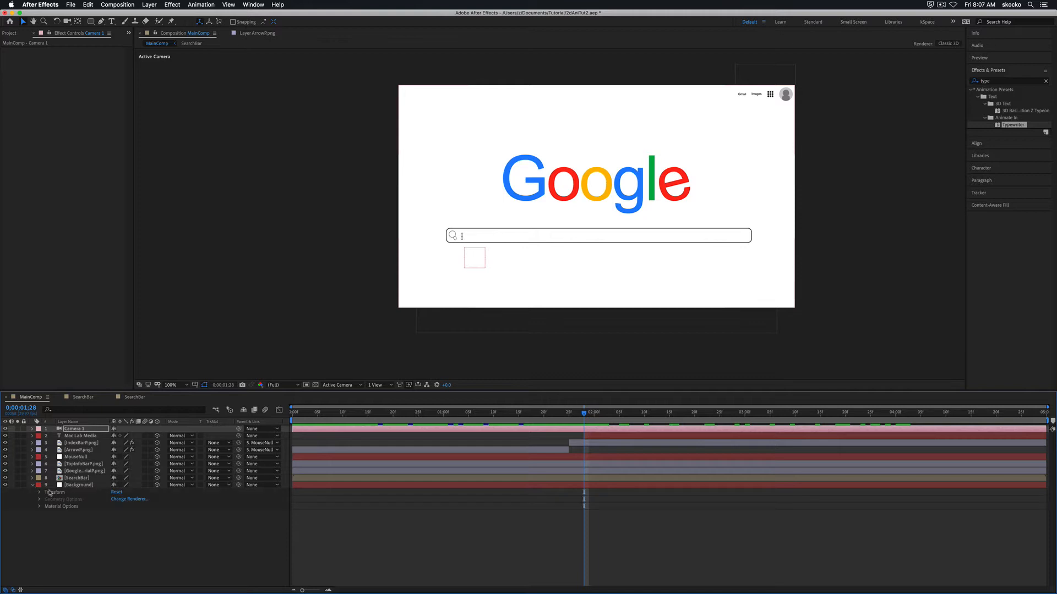
left_click(79, 488)
key("s")
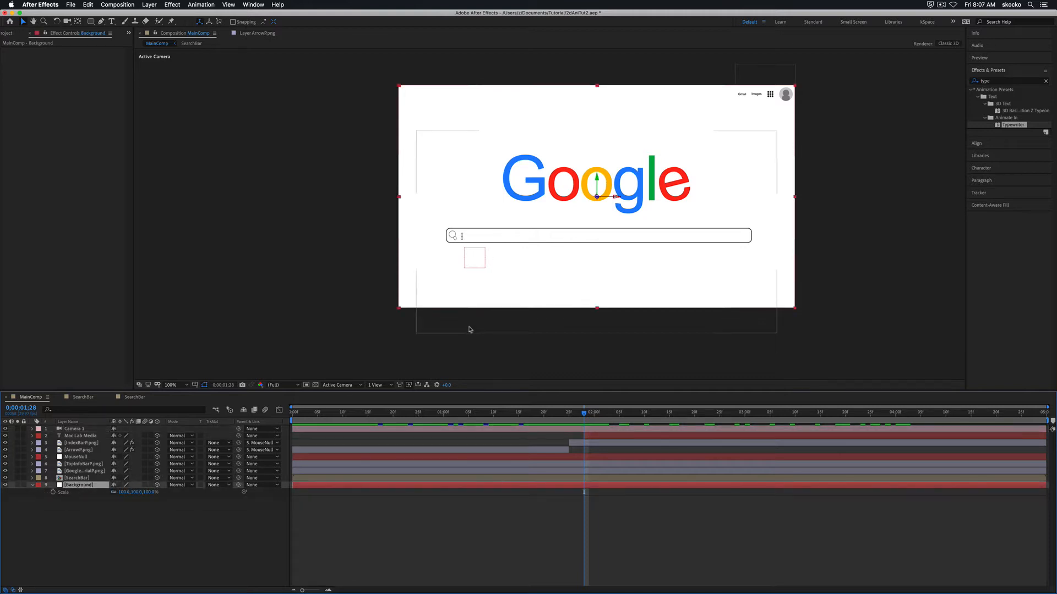
key("comma")
left_click_drag(152, 492, 160, 491)
left_click(152, 493)
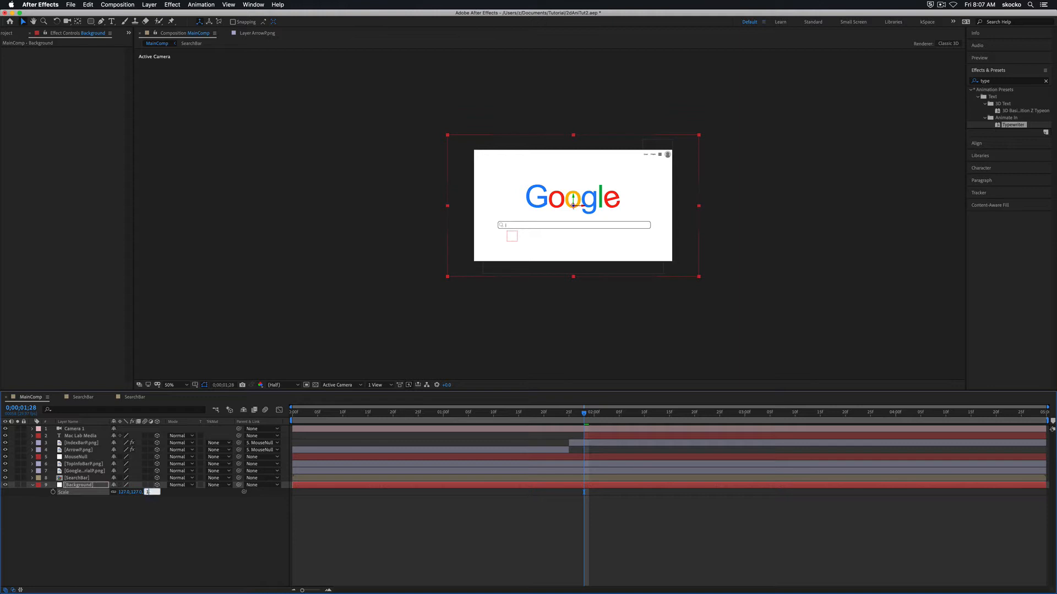
type("125")
key("Return")
key("space")
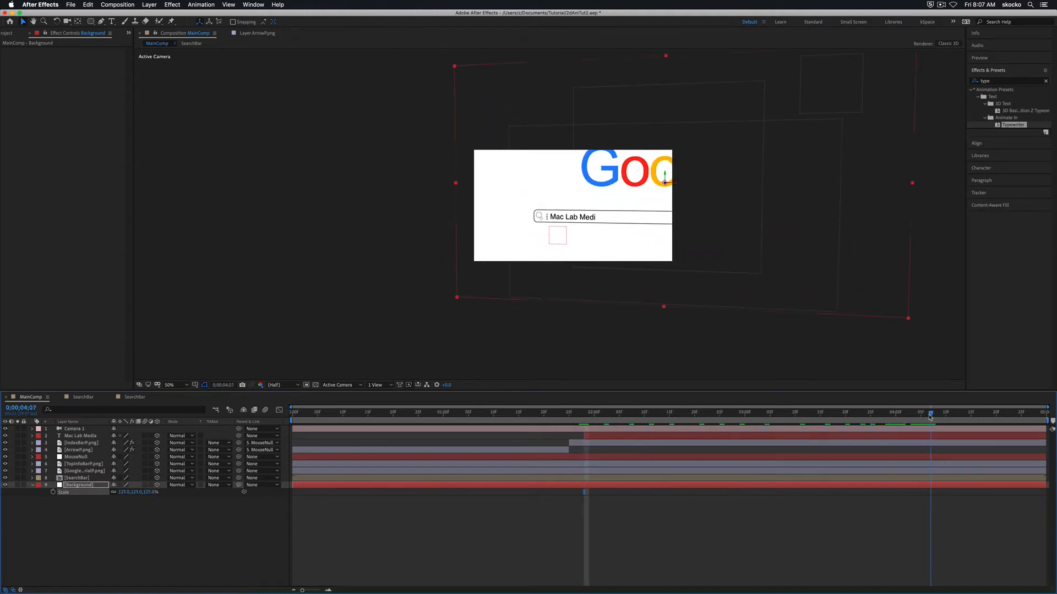
Apply Easy Ease to Camera 1's Point of Interest and Zoom keyframes, and preview the camera move from 0;00;01;15.
left_click_drag(930, 417, 583, 420)
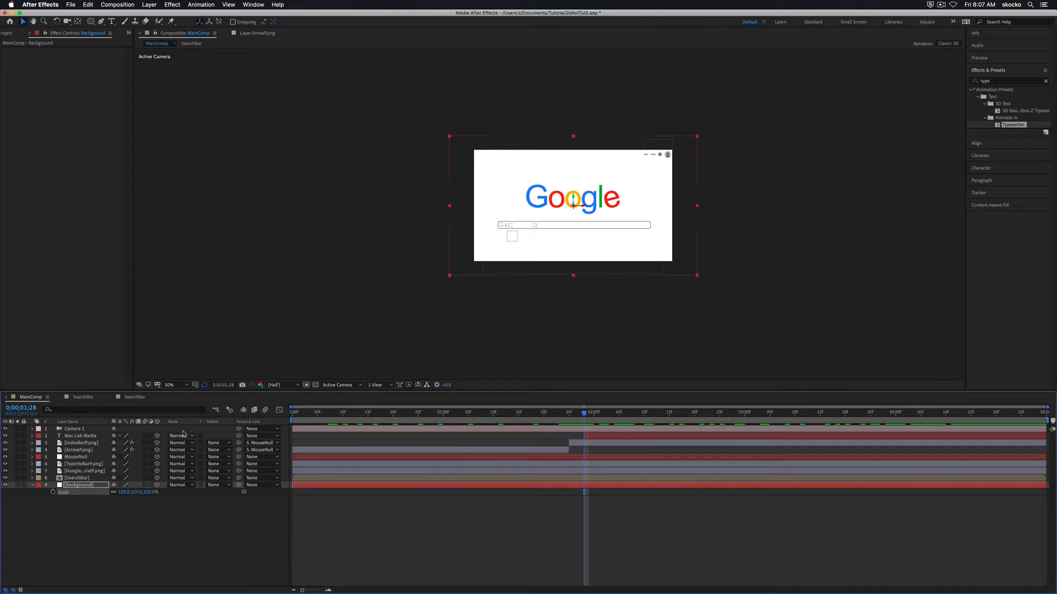
left_click(89, 430)
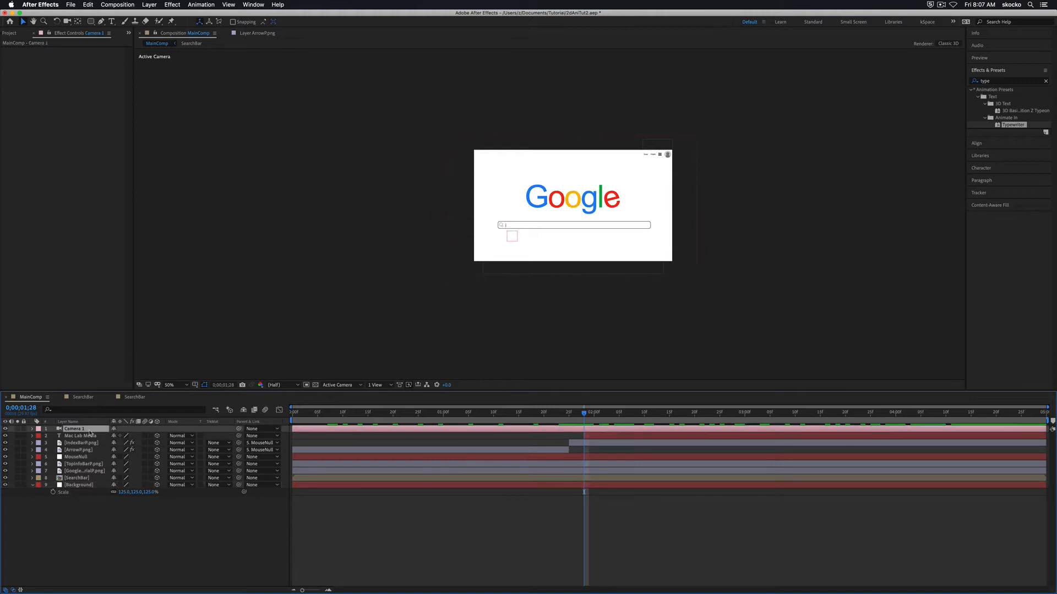
left_click(32, 429)
left_click(579, 441)
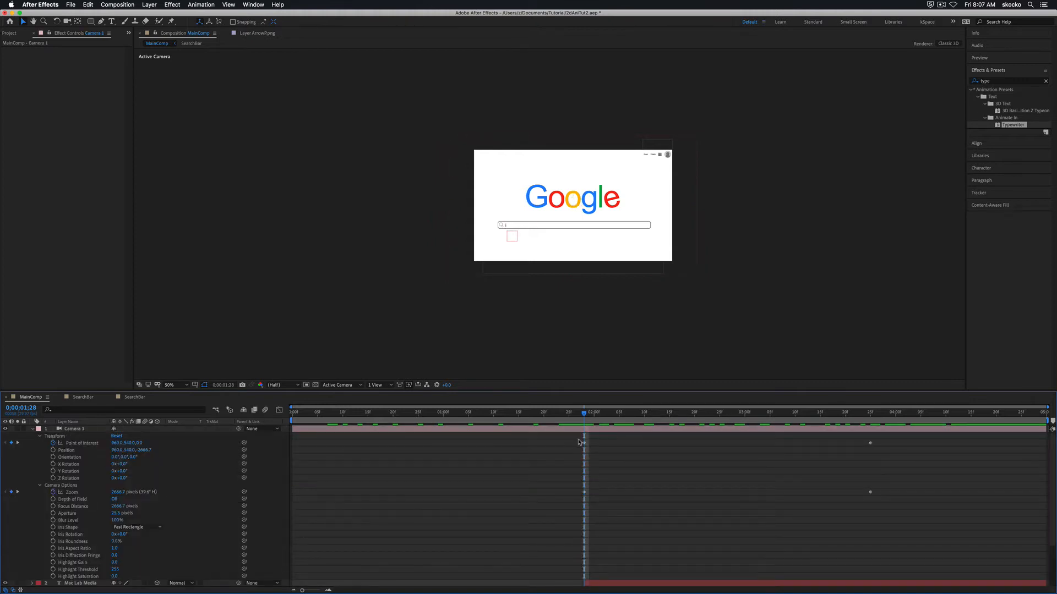
left_click_drag(574, 439, 876, 498)
right_click(870, 493)
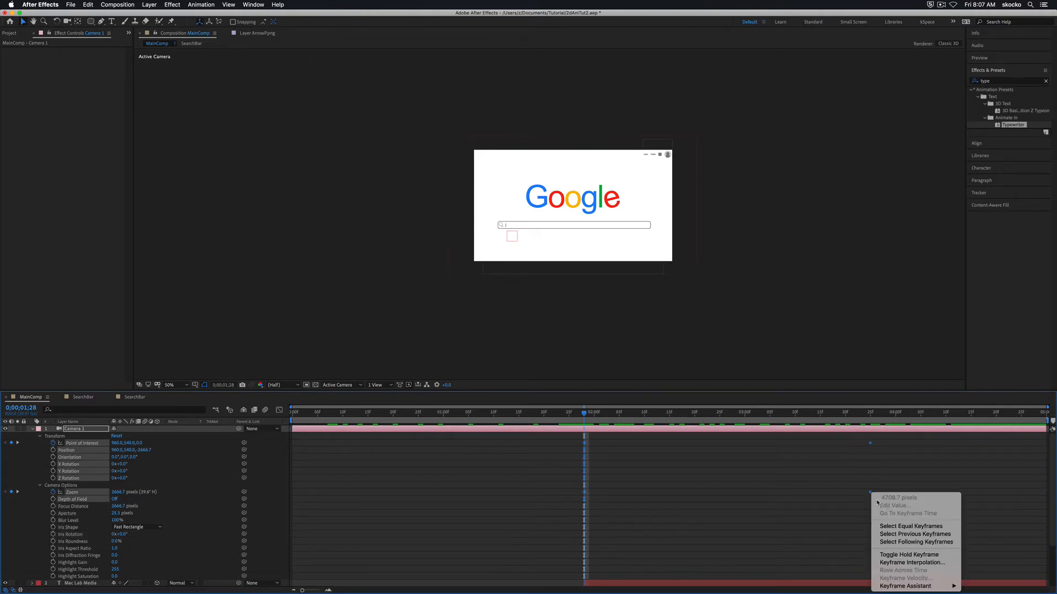
mouse_move(903, 587)
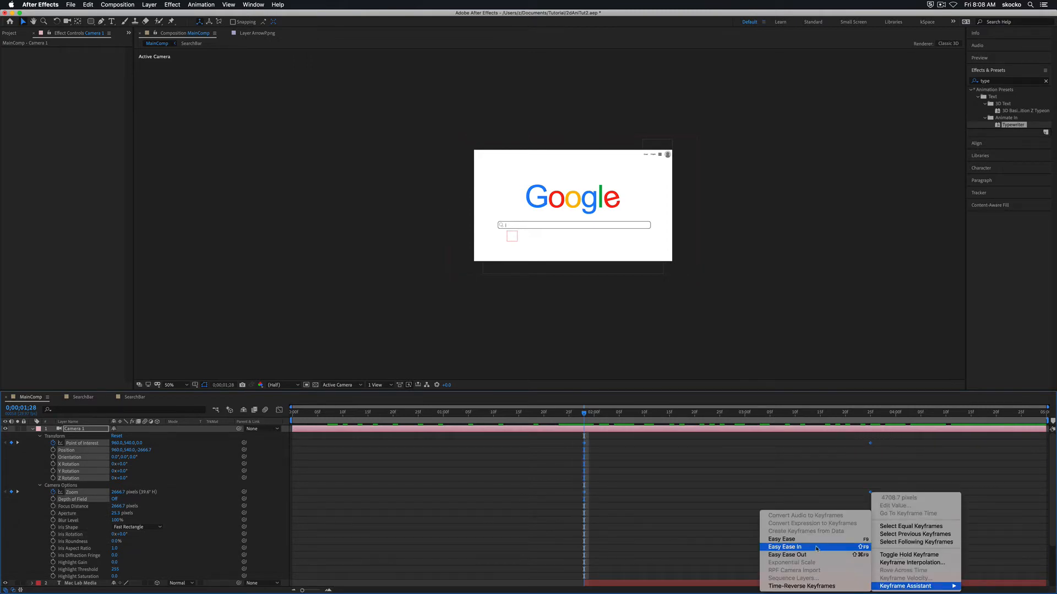
left_click(795, 540)
left_click(626, 493)
left_click_drag(585, 414, 519, 413)
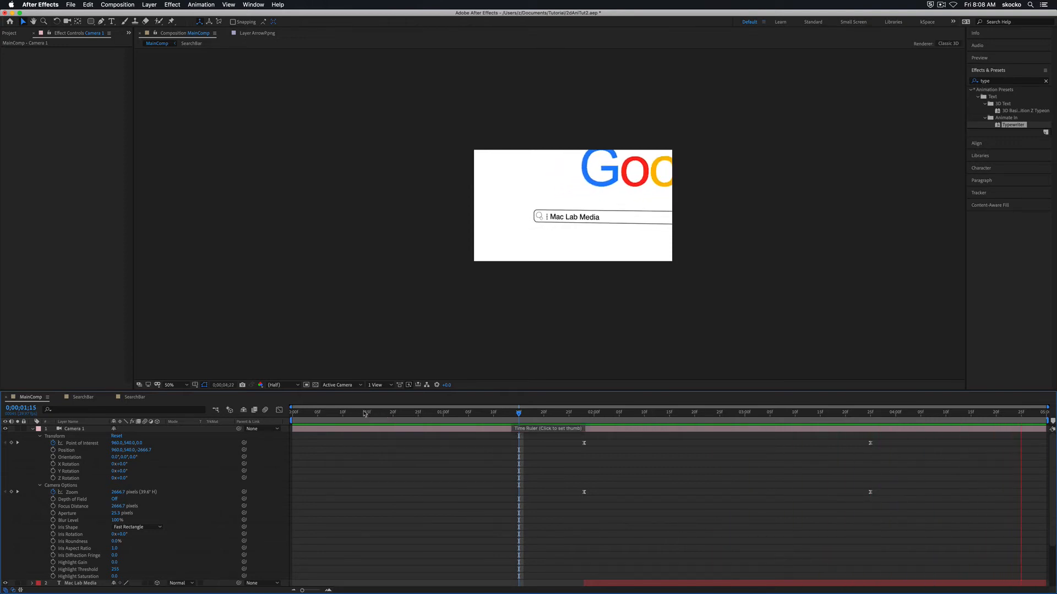
Collapse Camera 1's properties, return to the first frame at 0;00;00;00 and save the project.
left_click(308, 413)
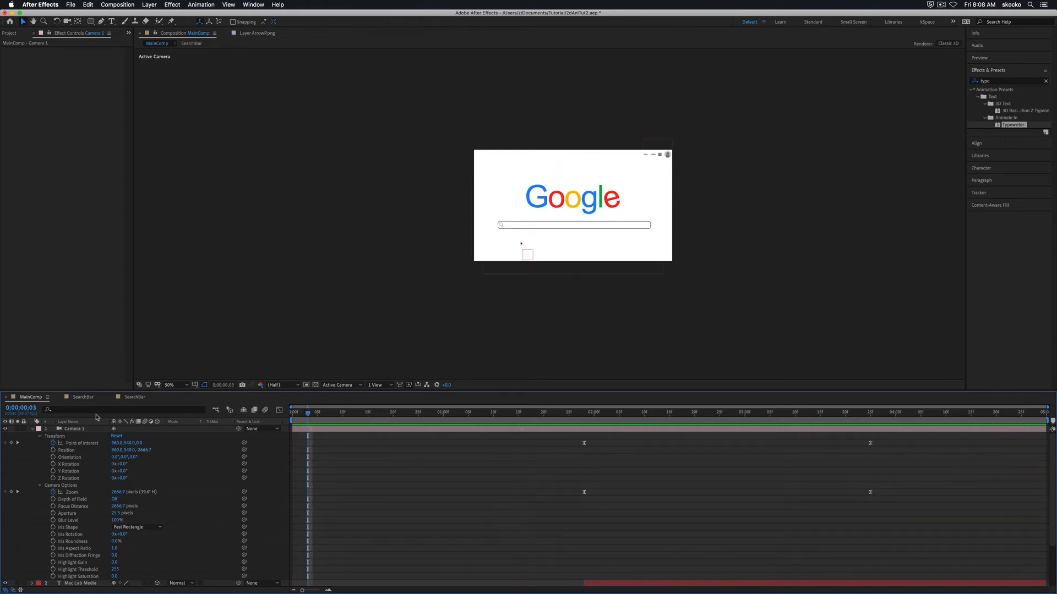
left_click(32, 429)
key("Page_Up")
key("Page_Up")
key("Page_Up")
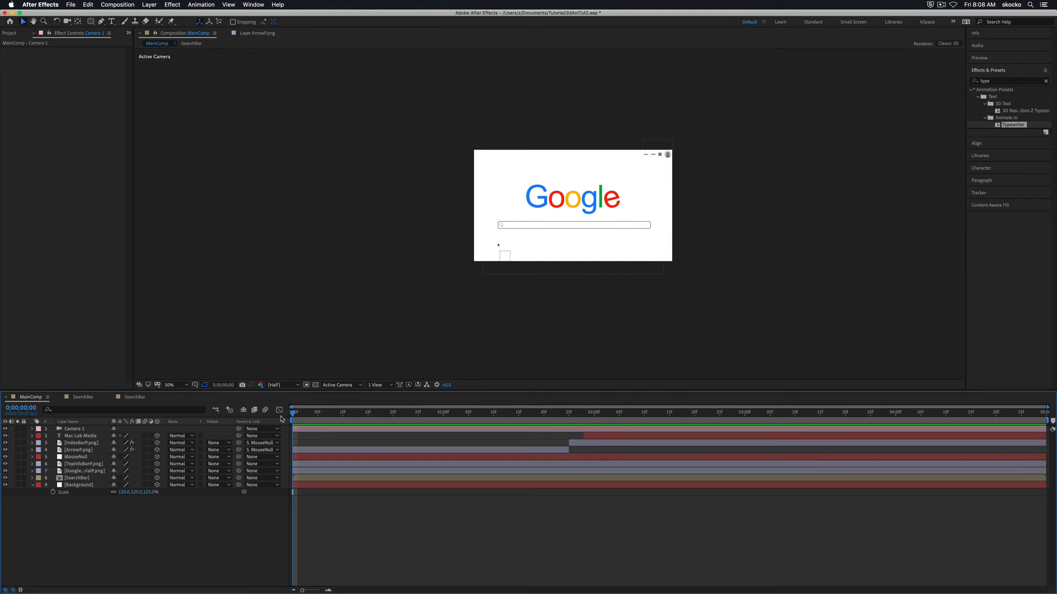
key("super+s")
Fit the composition to the viewer and play the MainComp animation from the first frame to check it.
key("period")
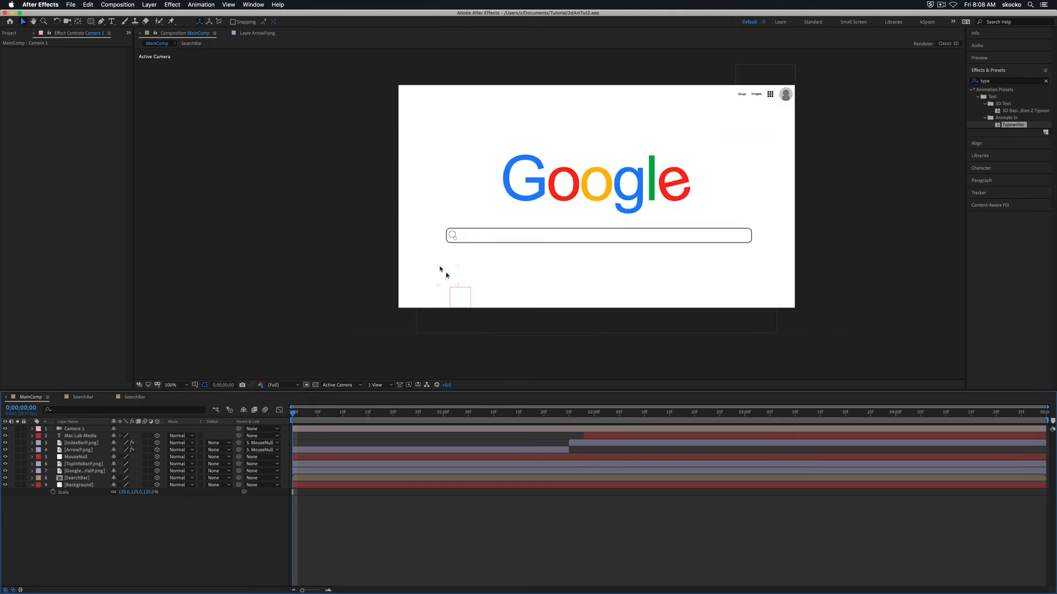
left_click(186, 385)
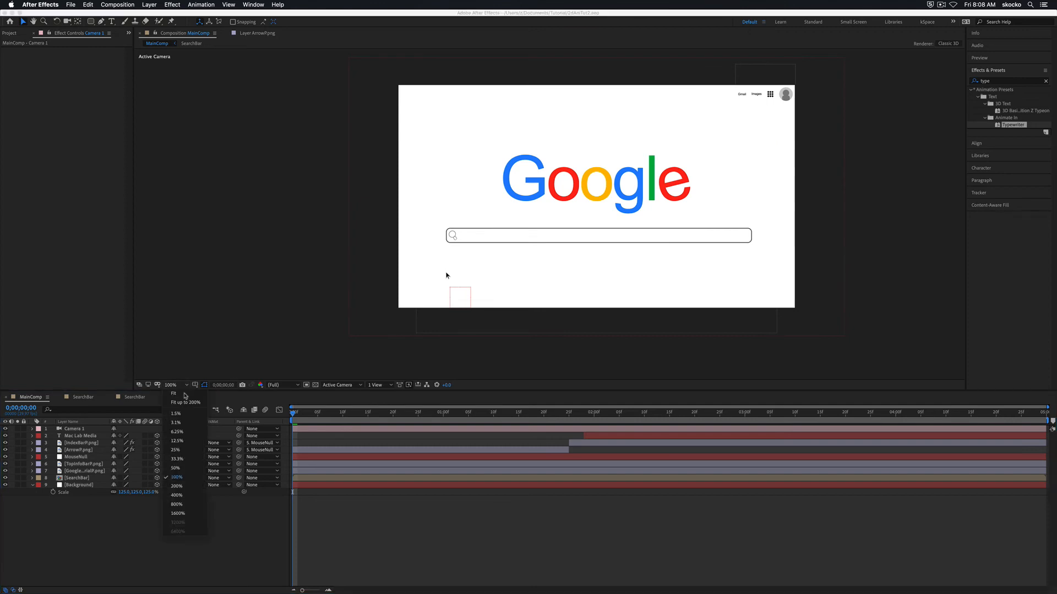
left_click(184, 393)
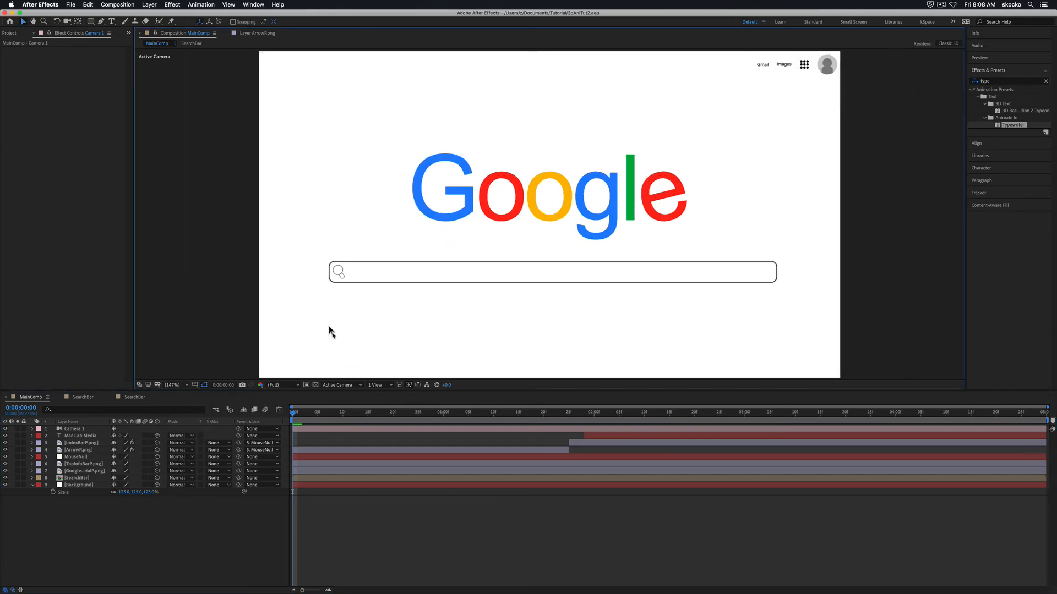
key("space")
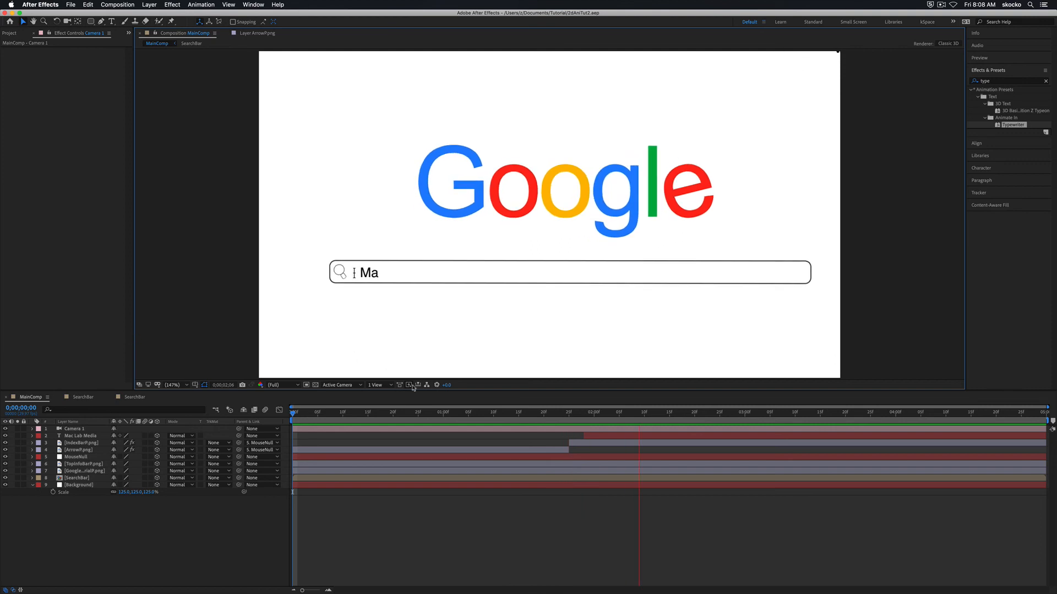
key("space")
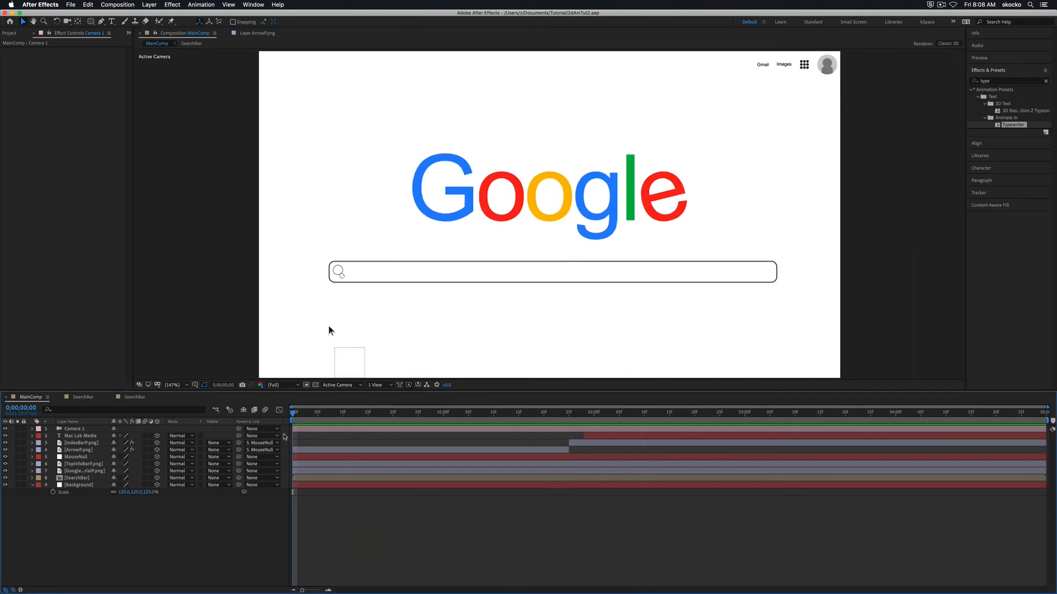